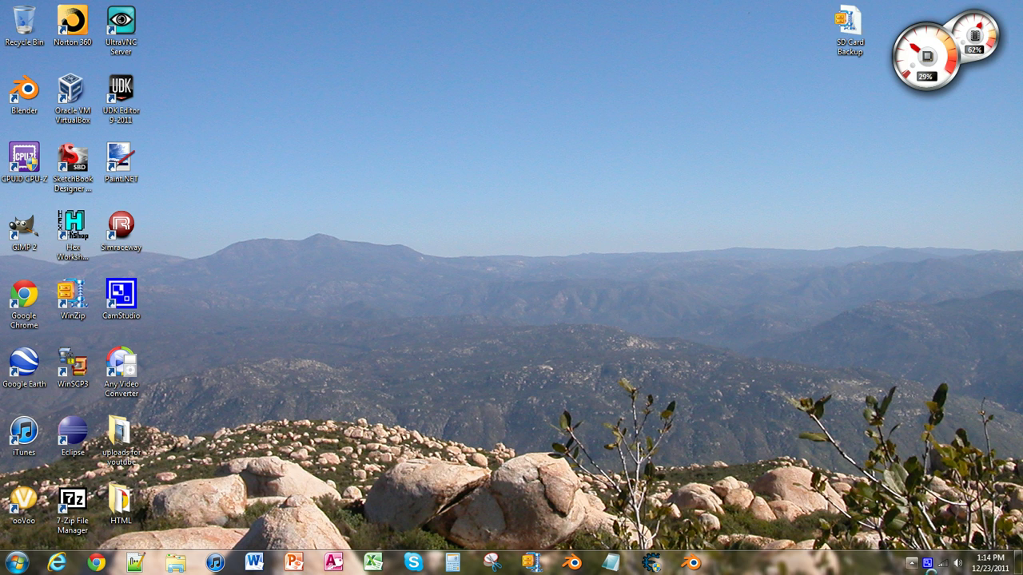
# Dismiss the Blender 2.60 splash screen to reveal the default cube scene.
pyautogui.moveTo(948, 563)
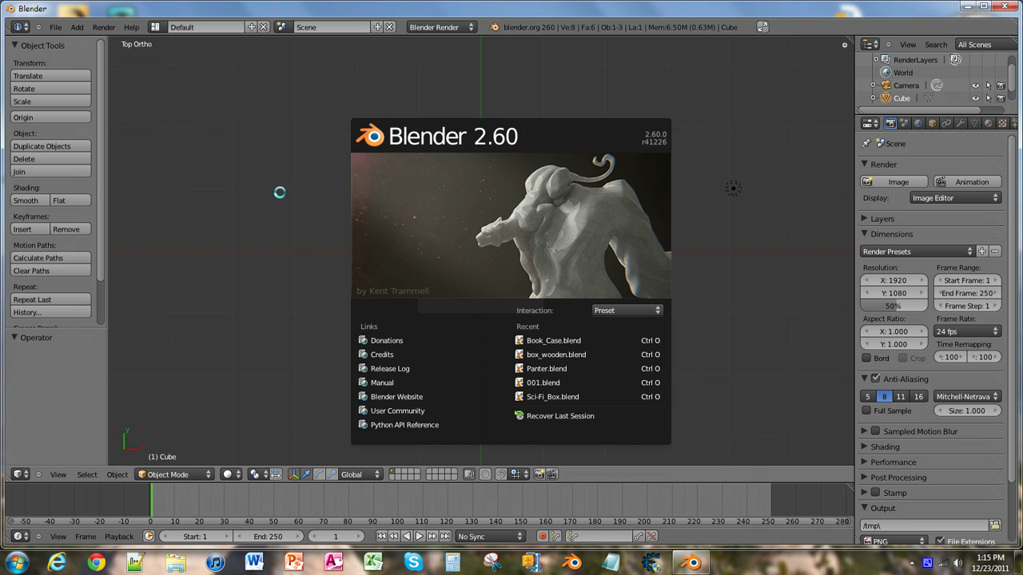
pyautogui.click(279, 192)
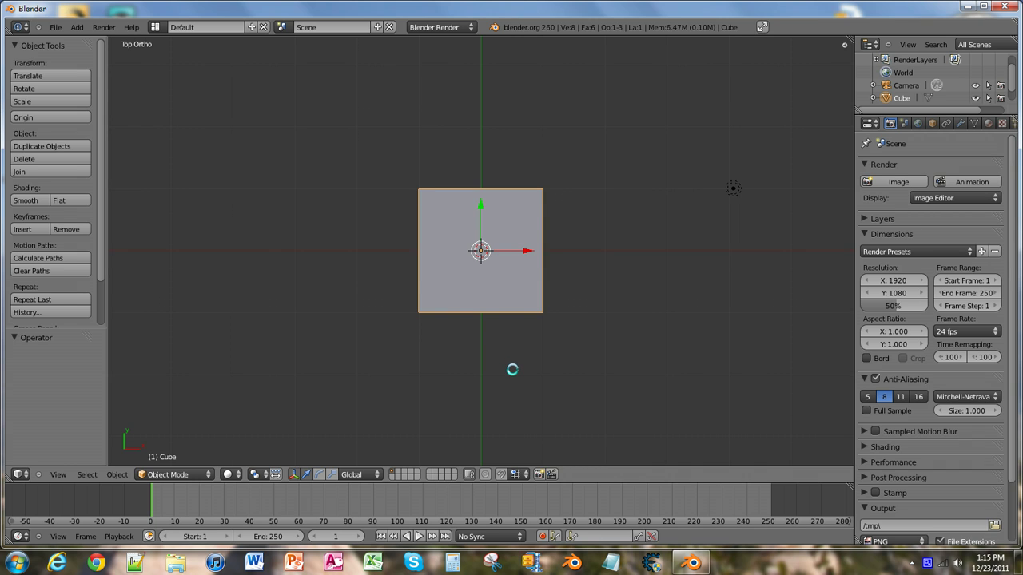
# Tilt and zoom out the view, then select the camera, the lamp and the cube in turn.
pyautogui.moveTo(512, 369); pyautogui.dragTo(532, 338, button='middle')
pyautogui.moveTo(507, 376); pyautogui.dragTo(407, 296, button='middle')
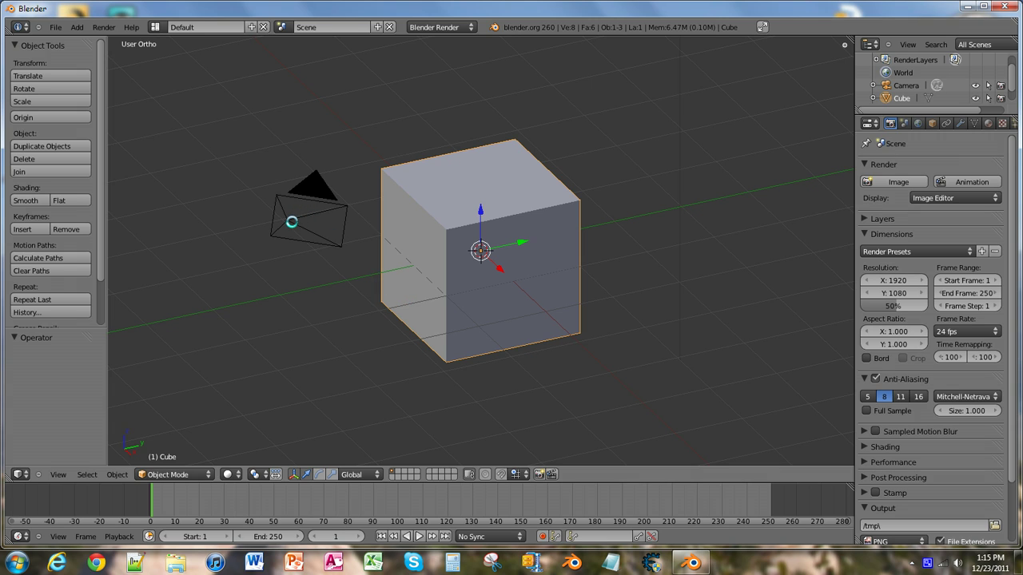
pyautogui.rightClick(292, 222)
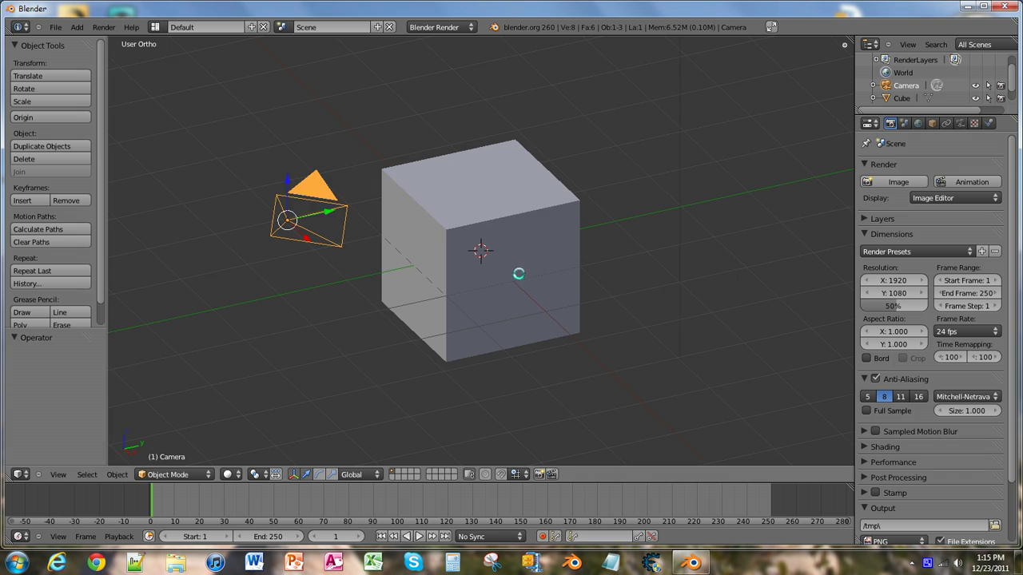
pyautogui.scroll(-4, 520, 278)
pyautogui.rightClick(579, 114)
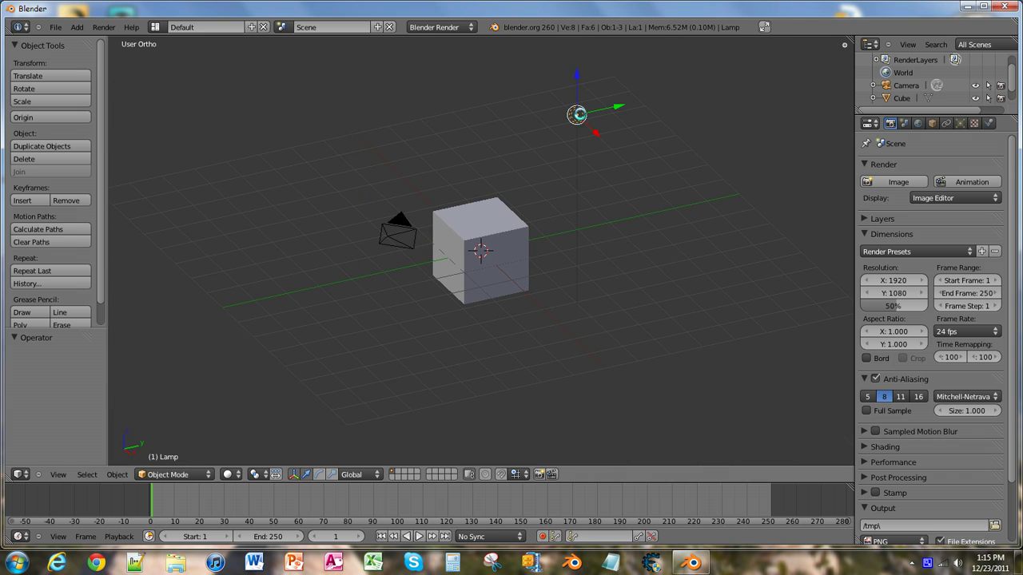
pyautogui.rightClick(499, 260)
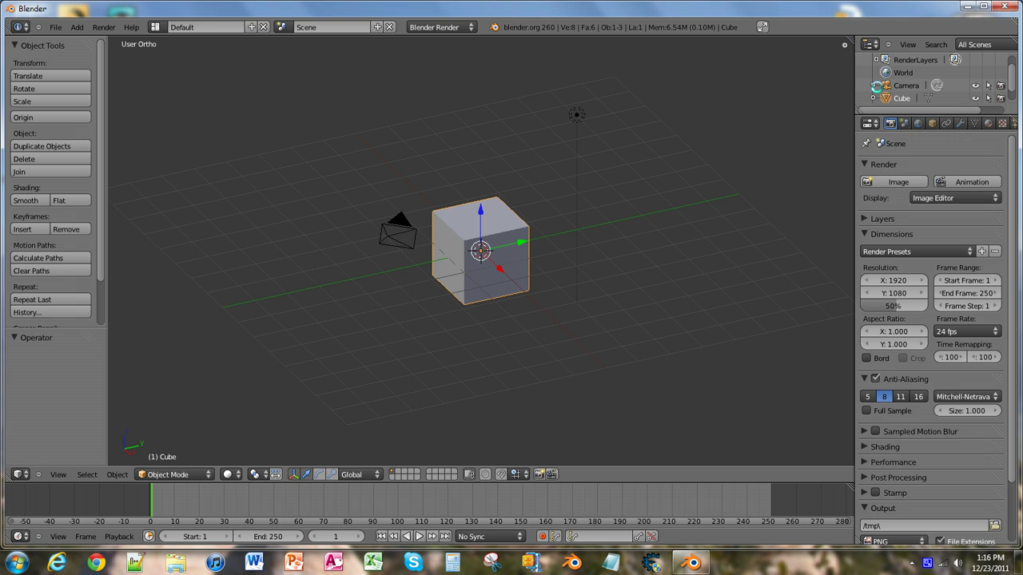
pyautogui.scroll(1, 912, 74)
pyautogui.scroll(-2, 914, 72)
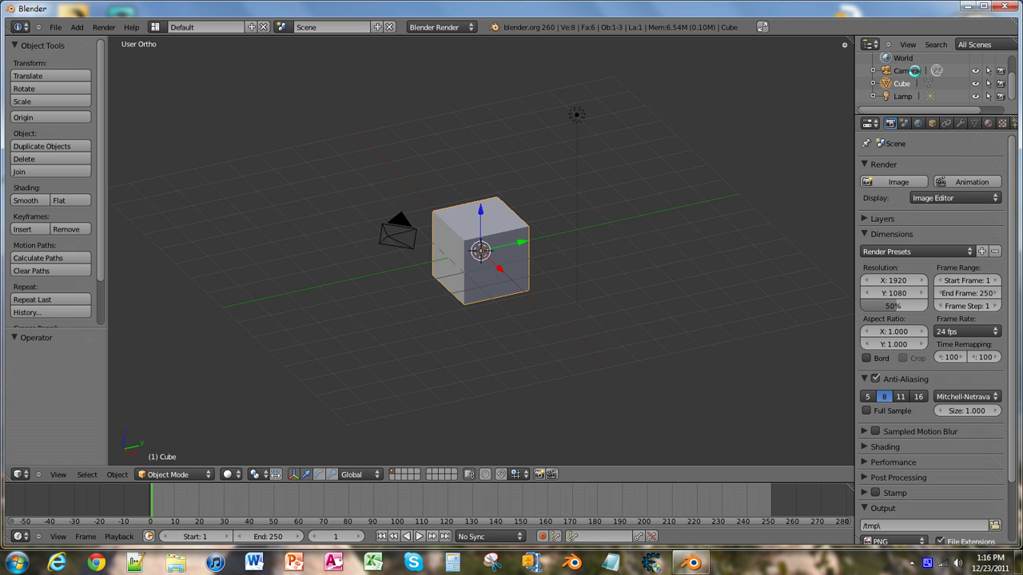
pyautogui.scroll(2, 901, 71)
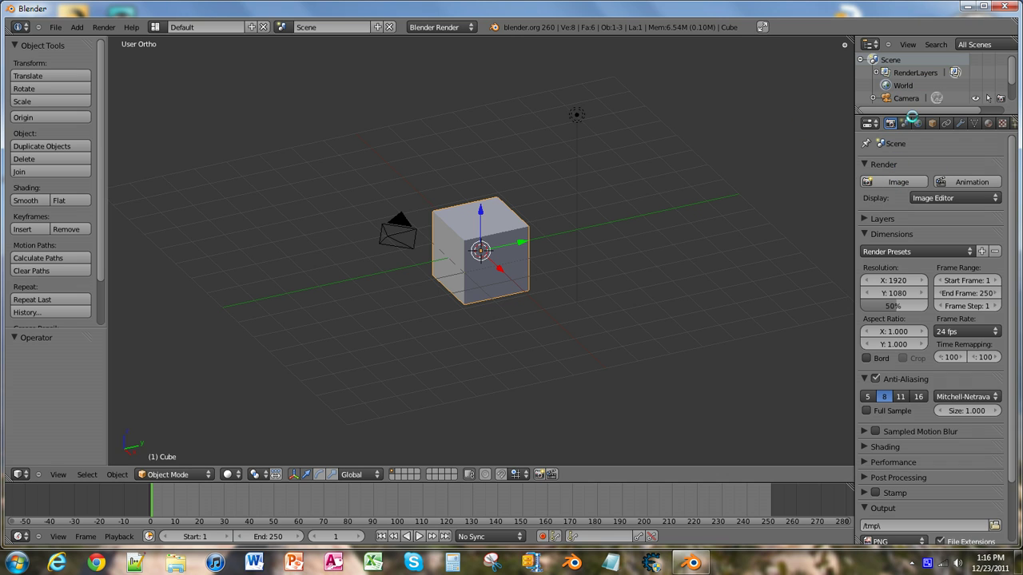
# Browse the World, Render, Object, Constraints and Modifiers tabs, opening the Add Modifier list.
pyautogui.click(916, 123)
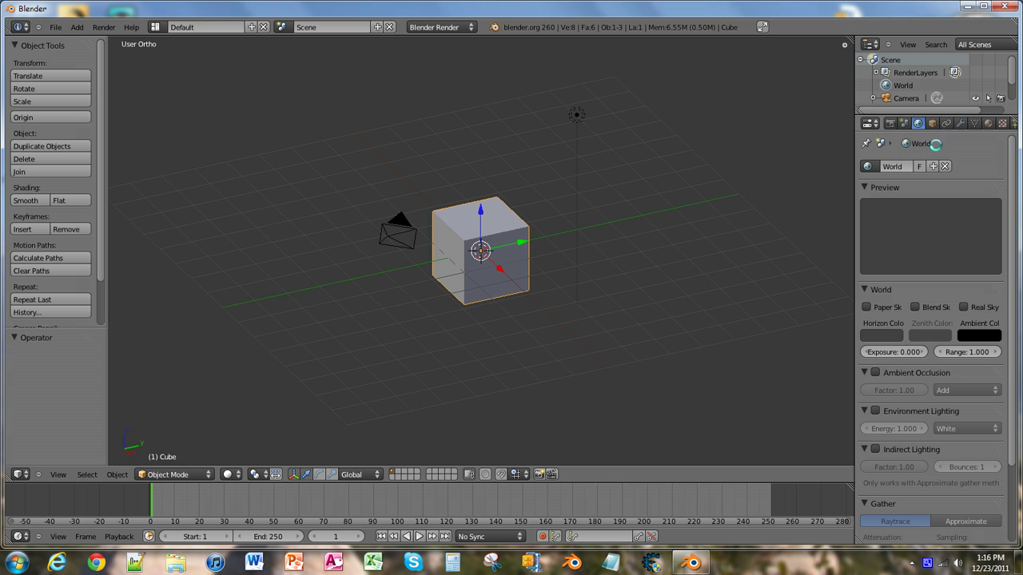
pyautogui.click(896, 123)
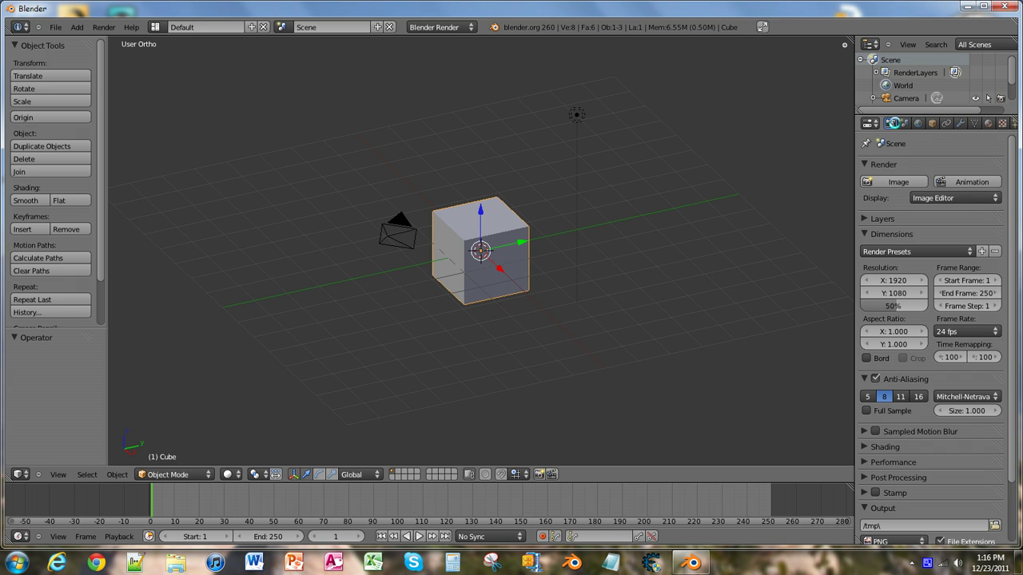
pyautogui.click(933, 124)
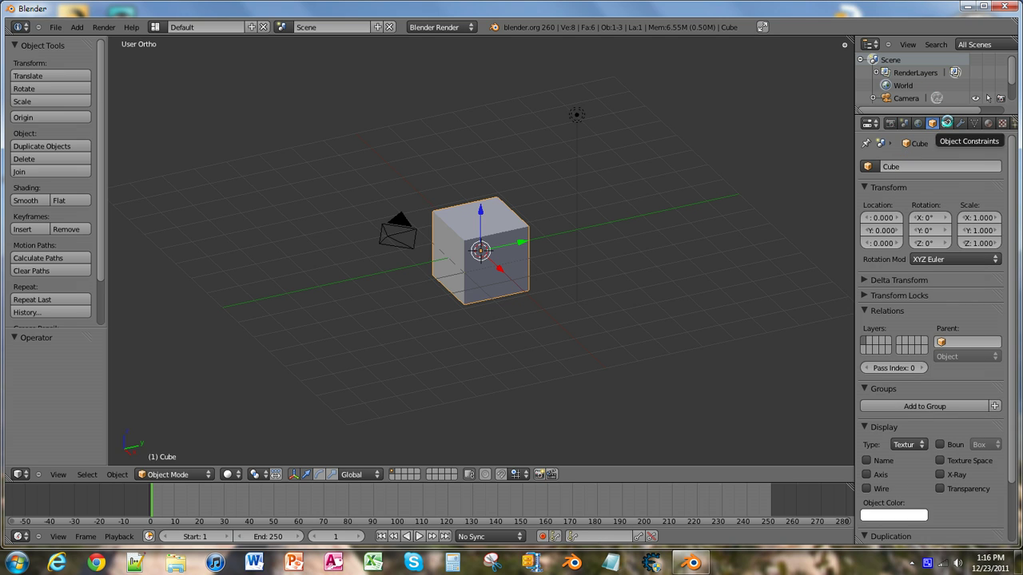
pyautogui.click(947, 123)
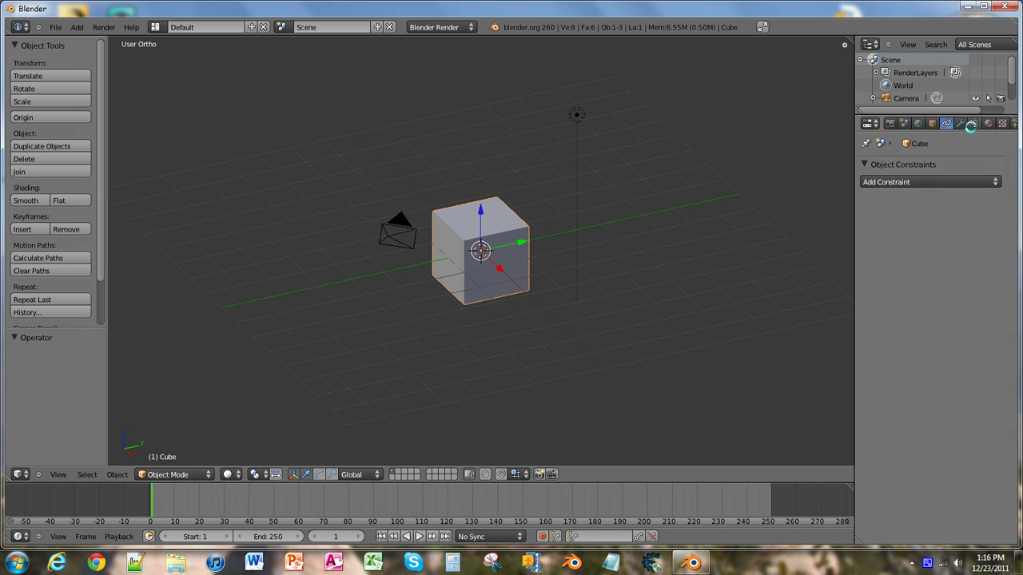
pyautogui.click(961, 123)
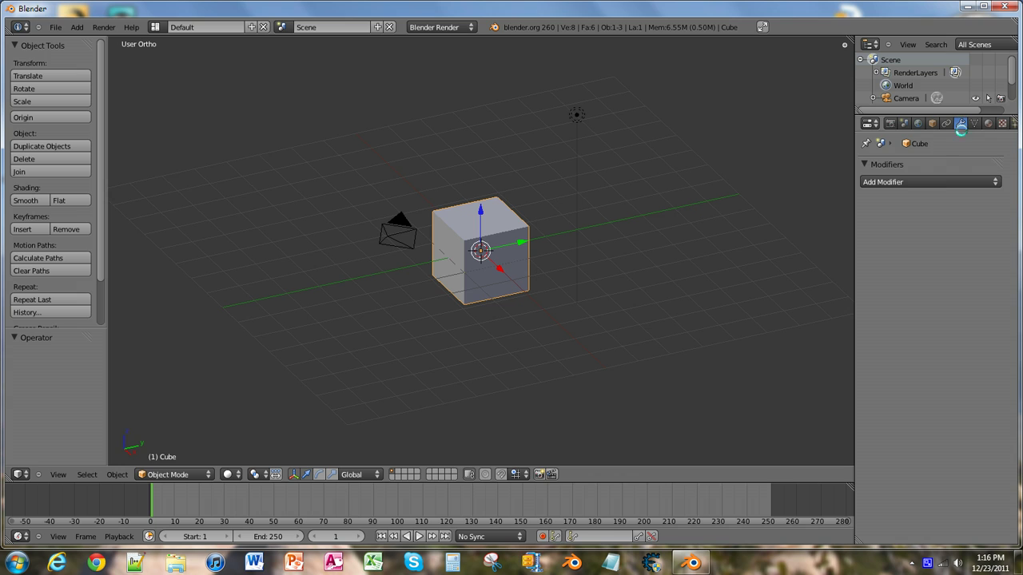
pyautogui.click(955, 179)
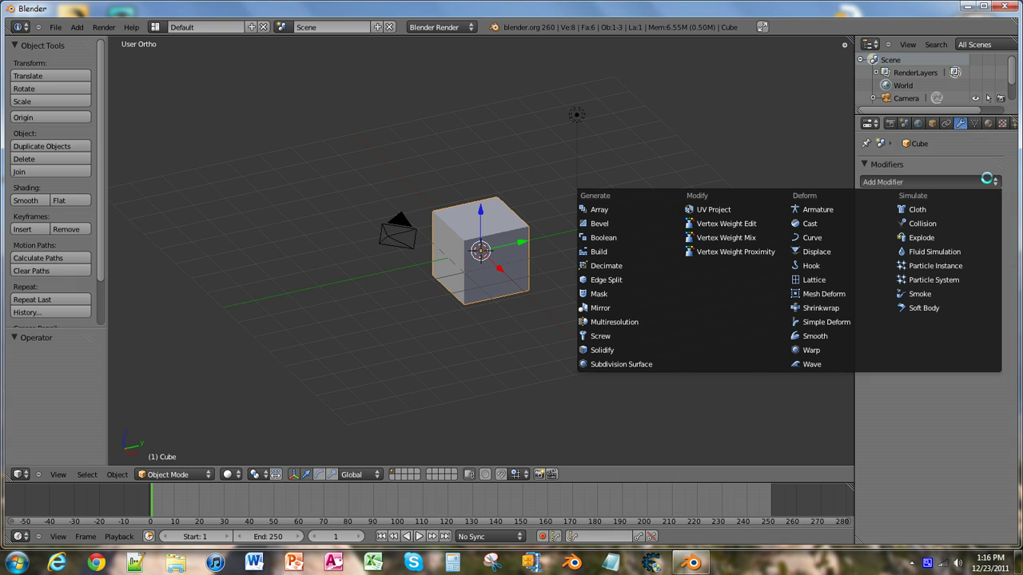
# Review the cube's mesh data, material, texture and empty particle settings.
pyautogui.click(975, 124)
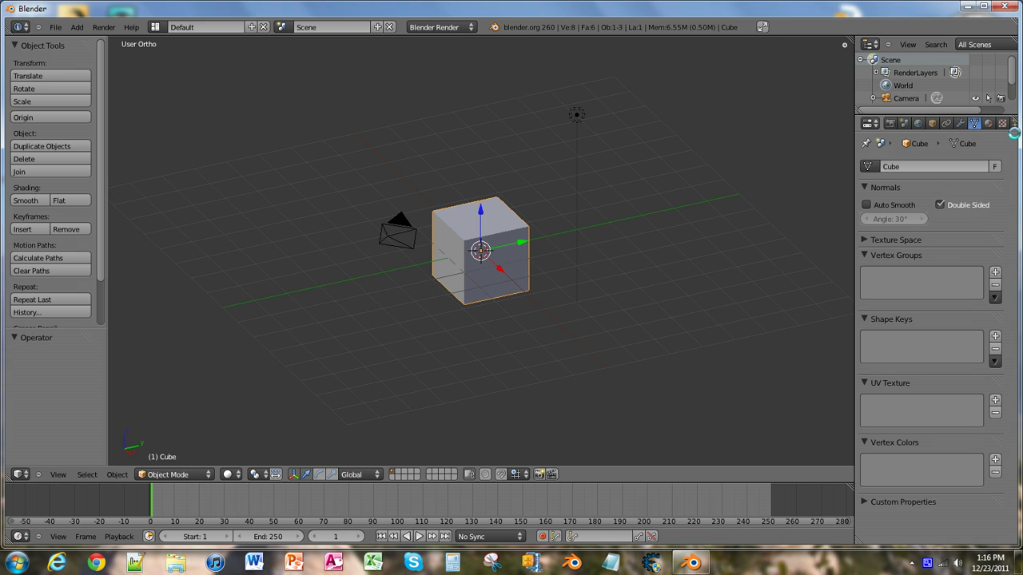
pyautogui.click(988, 124)
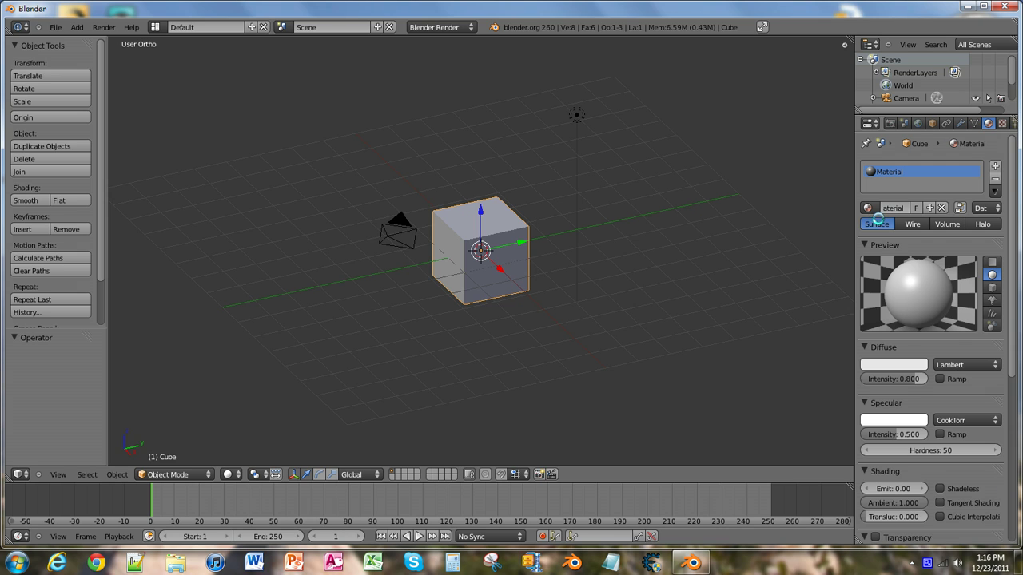
pyautogui.scroll(-7, 971, 288)
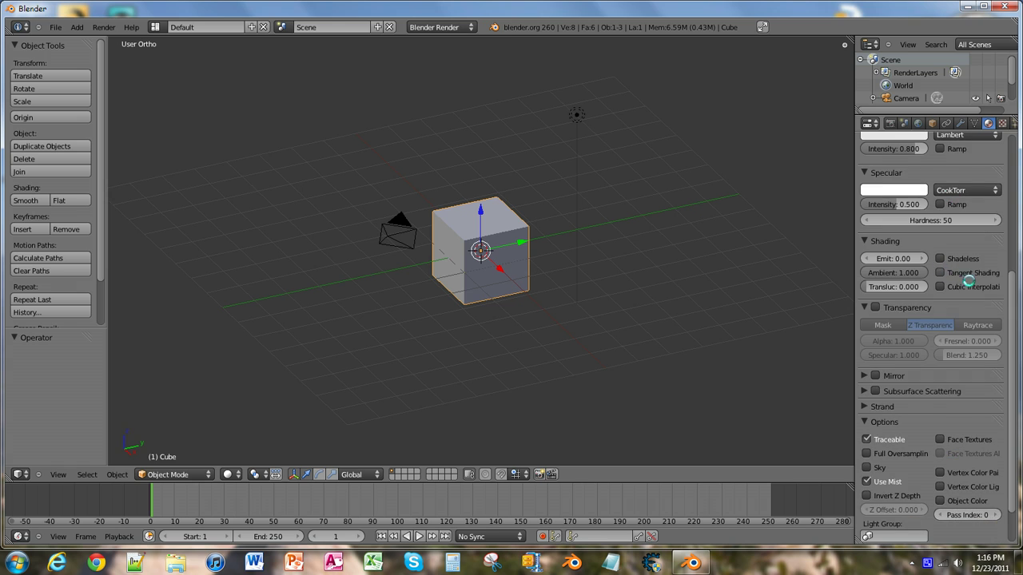
pyautogui.scroll(-2, 970, 281)
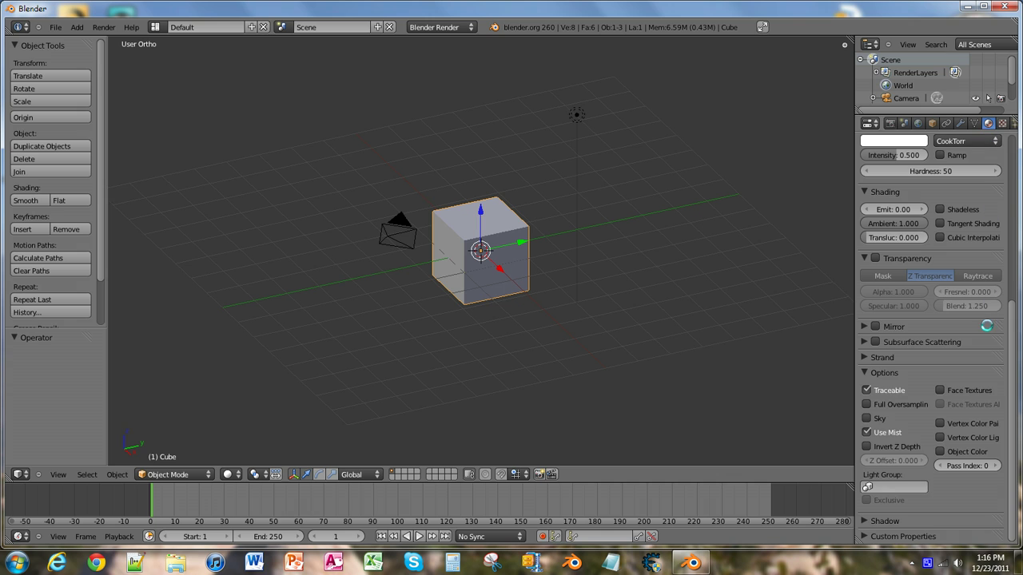
pyautogui.scroll(10, 988, 323)
pyautogui.click(1002, 123)
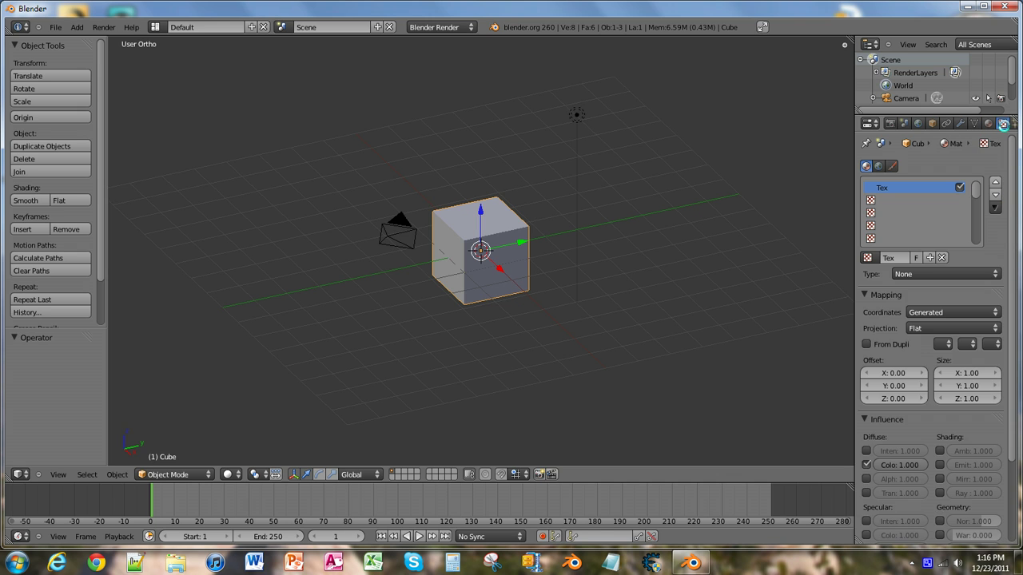
pyautogui.click(1013, 123)
pyautogui.moveTo(614, 193); pyautogui.dragTo(776, 178, button='middle')
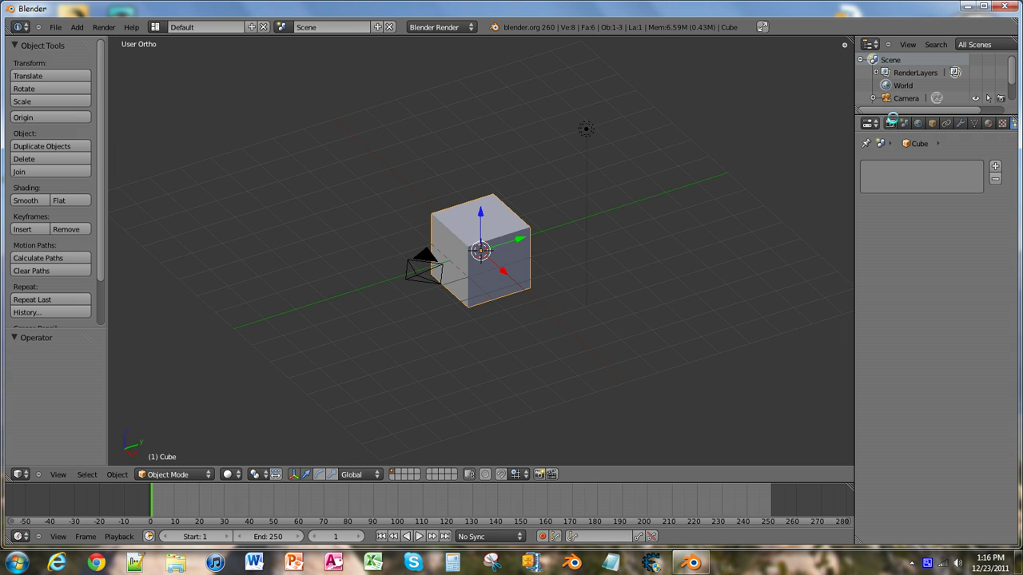
# Put the cube in Edit Mode with vertex select, viewed from a level side angle.
pyautogui.click(889, 123)
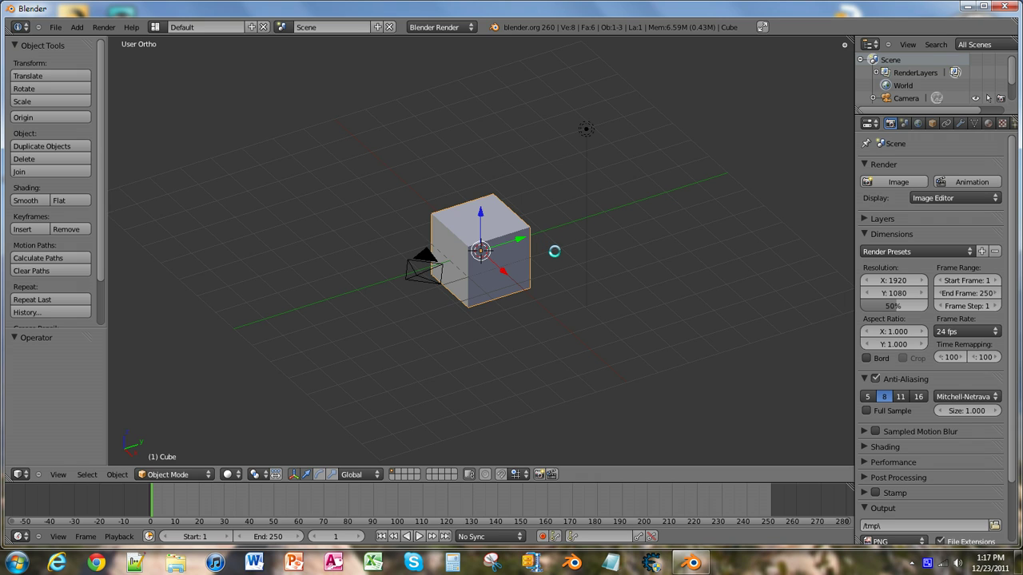
pyautogui.press('Tab')
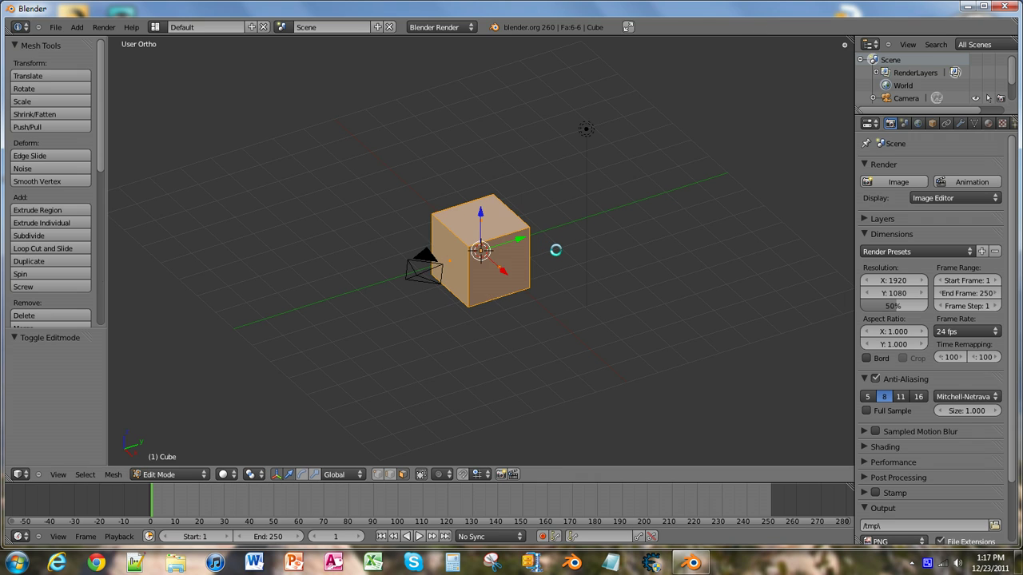
pyautogui.moveTo(523, 314); pyautogui.dragTo(520, 279, button='middle')
pyautogui.click(378, 475)
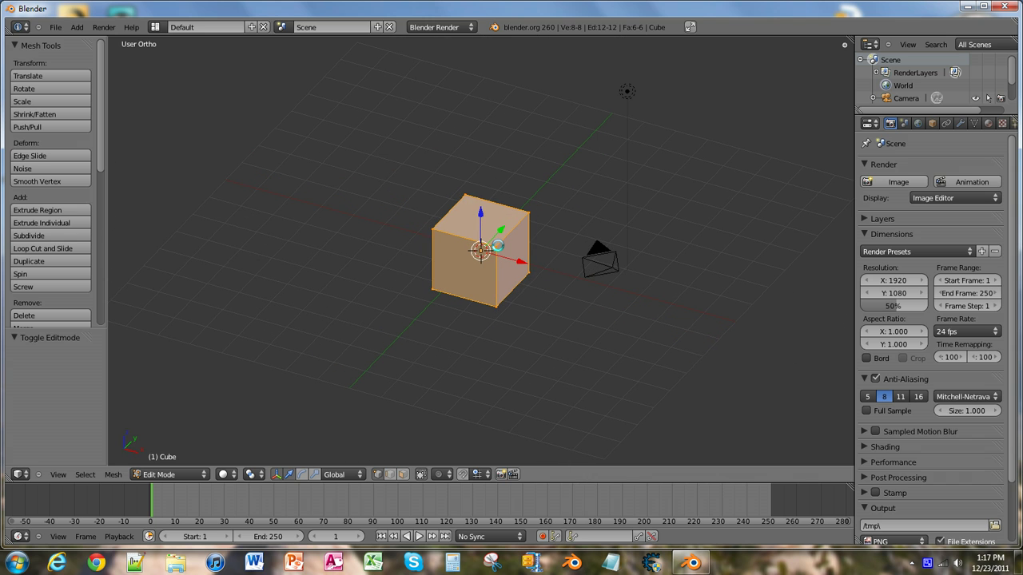
# Select several corner vertices in turn, ending with one top edge of the cube.
pyautogui.rightClick(498, 245)
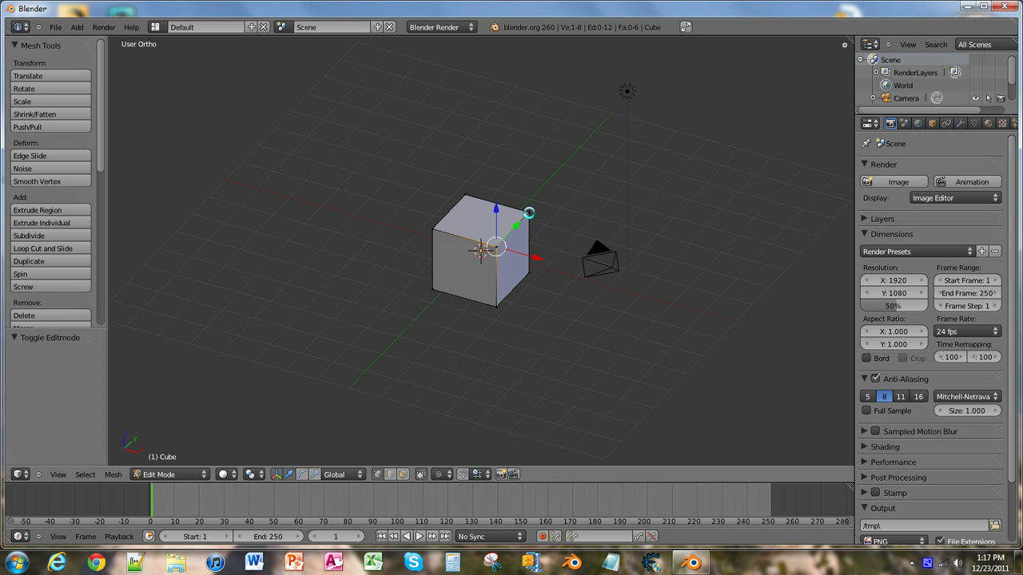
pyautogui.rightClick(528, 213)
pyautogui.rightClick(528, 272)
pyautogui.rightClick(494, 305)
pyautogui.rightClick(493, 247)
pyautogui.keyDown('alt'); pyautogui.rightClick(513, 228); pyautogui.keyUp('alt')
# Move the selected edge along X and Y, then raise it 1.757 units along Z.
pyautogui.moveTo(553, 241)
pyautogui.mouseDown()
pyautogui.moveTo(672, 281)
pyautogui.moveTo(538, 251)
pyautogui.moveTo(555, 238)
pyautogui.mouseUp()
pyautogui.moveTo(532, 200); pyautogui.dragTo(572, 183)
pyautogui.moveTo(577, 219); pyautogui.dragTo(549, 208)
pyautogui.moveTo(517, 153); pyautogui.dragTo(516, 102)
pyautogui.moveTo(525, 218); pyautogui.dragTo(421, 230, button='middle')
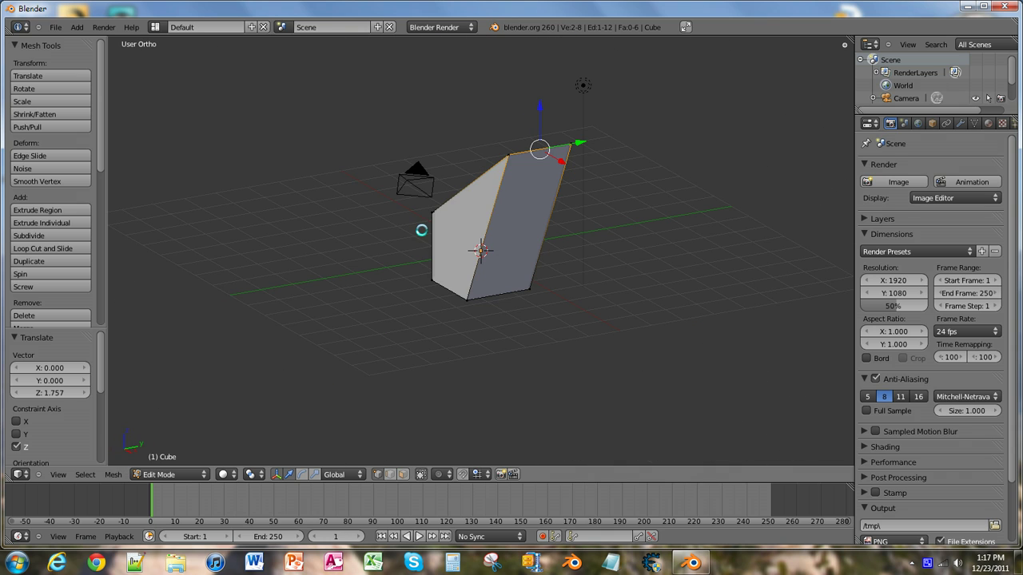
# Undo the edge moves and selections with Ctrl+Z, restoring the plain cube.
pyautogui.hotkey('ctrl', 'z')
pyautogui.hotkey('ctrl', 'z')
pyautogui.hotkey('ctrl', 'z')
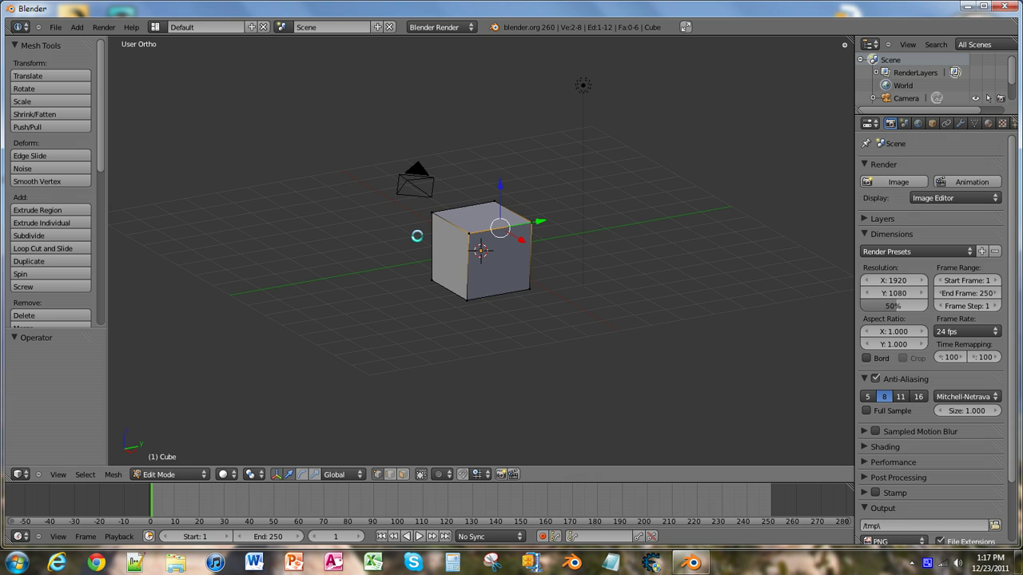
pyautogui.hotkey('ctrl', 'z')
pyautogui.hotkey('ctrl', 'z')
pyautogui.hotkey('ctrl', 'z')
pyautogui.hotkey('ctrl', 'z')
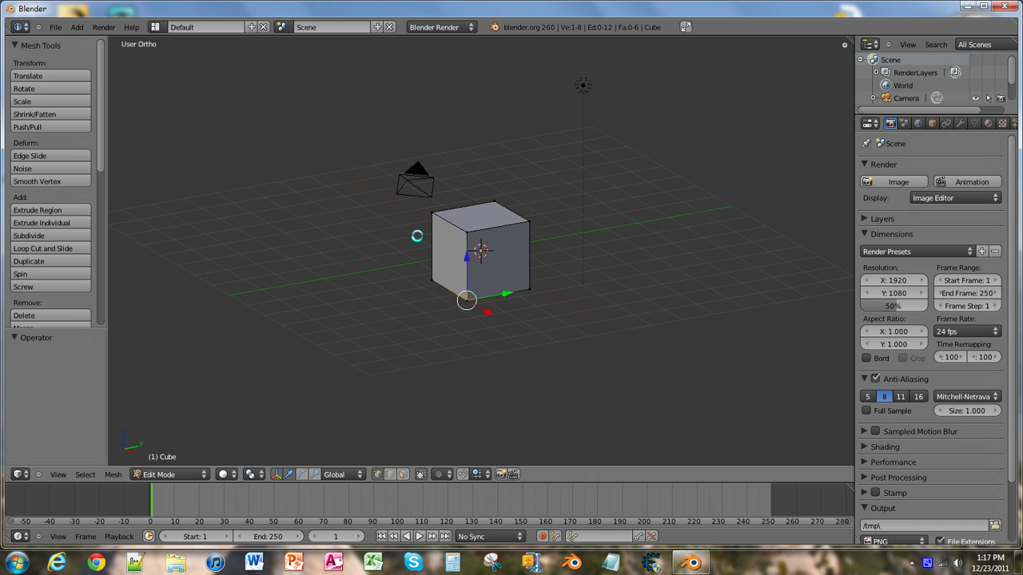
pyautogui.moveTo(411, 386); pyautogui.dragTo(490, 359, button='middle')
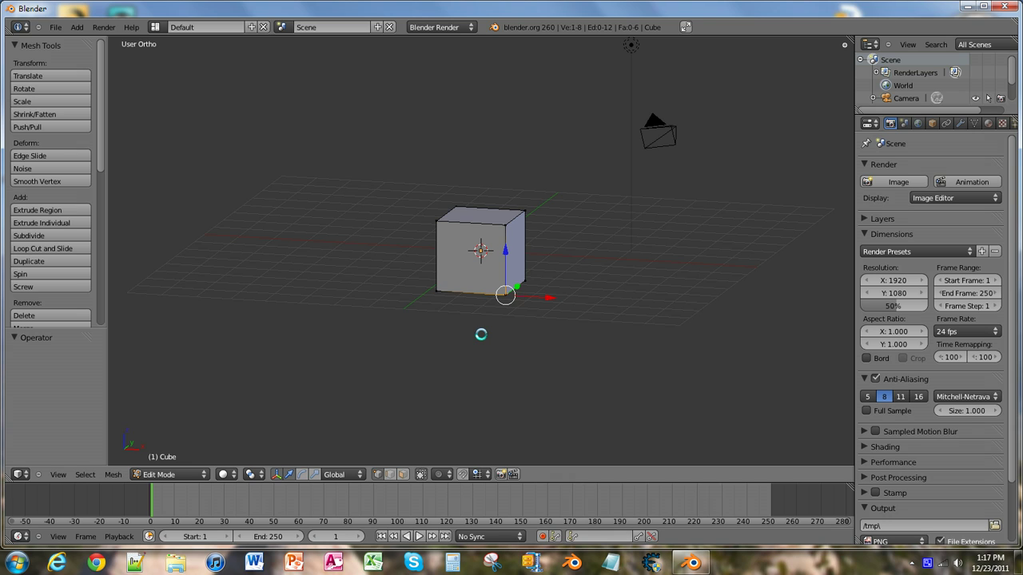
# Select the whole mesh and scale it 2.5 times in Front Ortho view.
pyautogui.press('a')
pyautogui.press('a')
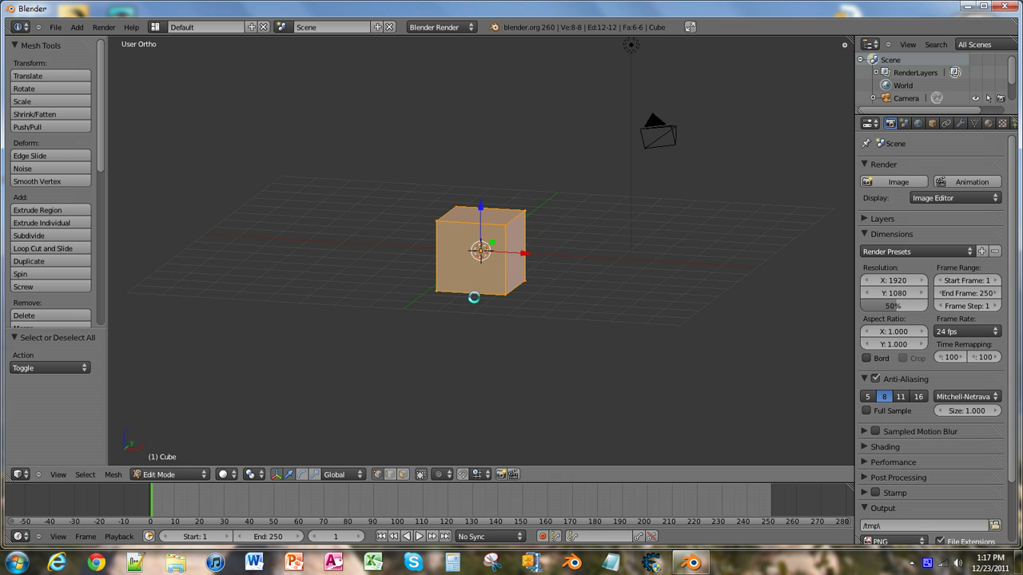
pyautogui.press('KP_1')
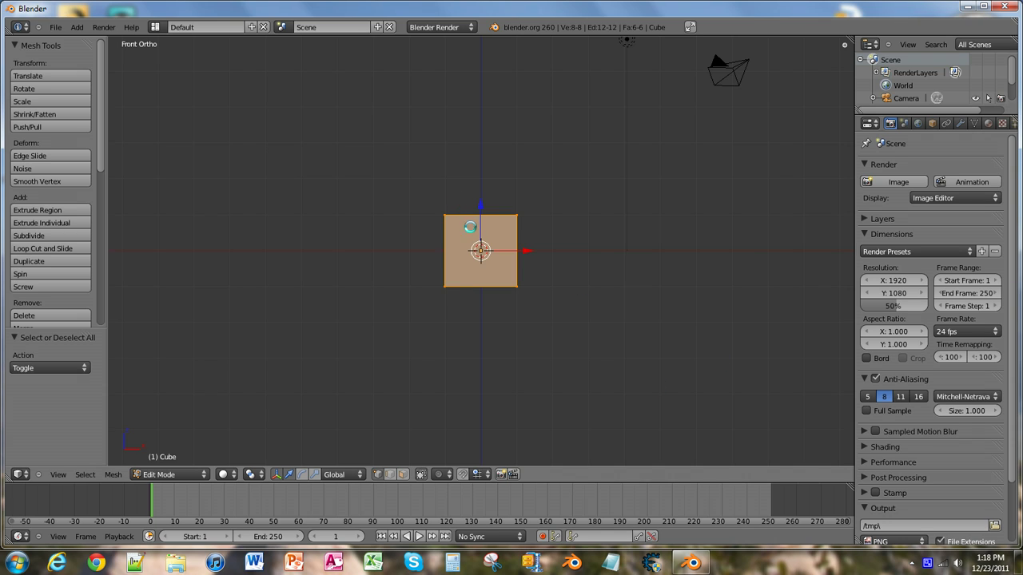
pyautogui.write('s2.5')
pyautogui.press('Return')
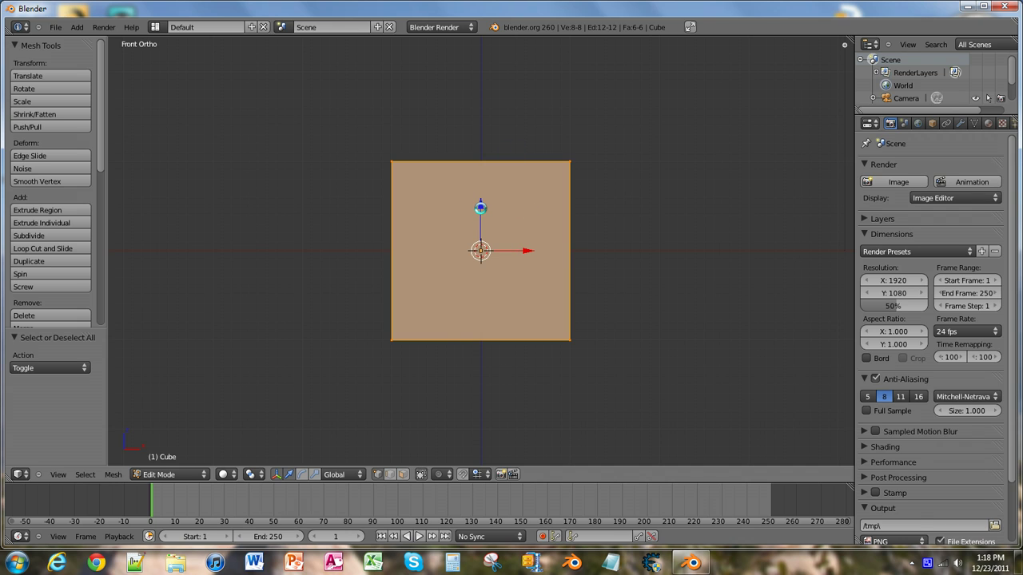
# Start moving the whole mesh upward, constrained to the global Z axis.
pyautogui.moveTo(481, 208); pyautogui.dragTo(480, 209)
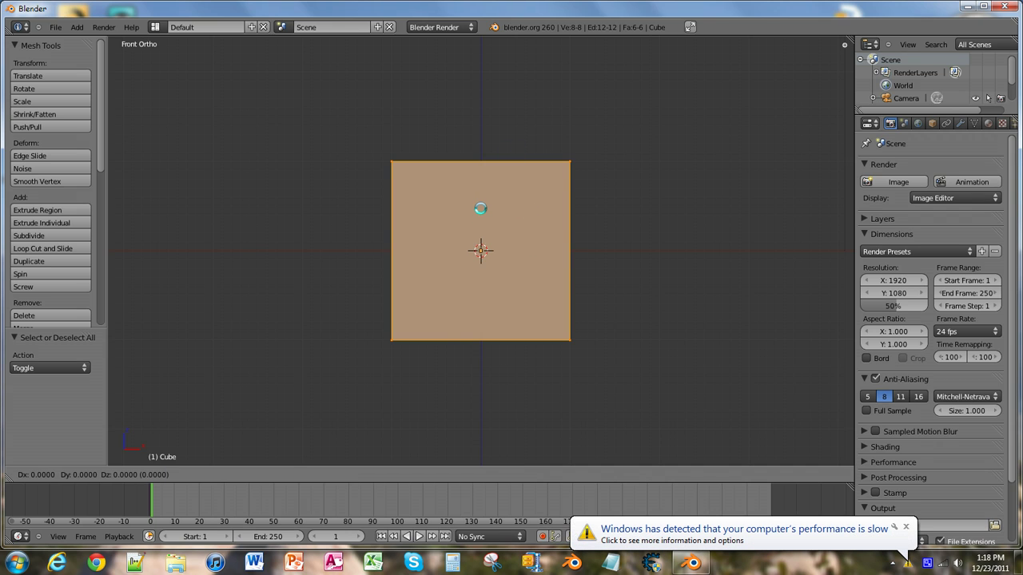
pyautogui.press('z')
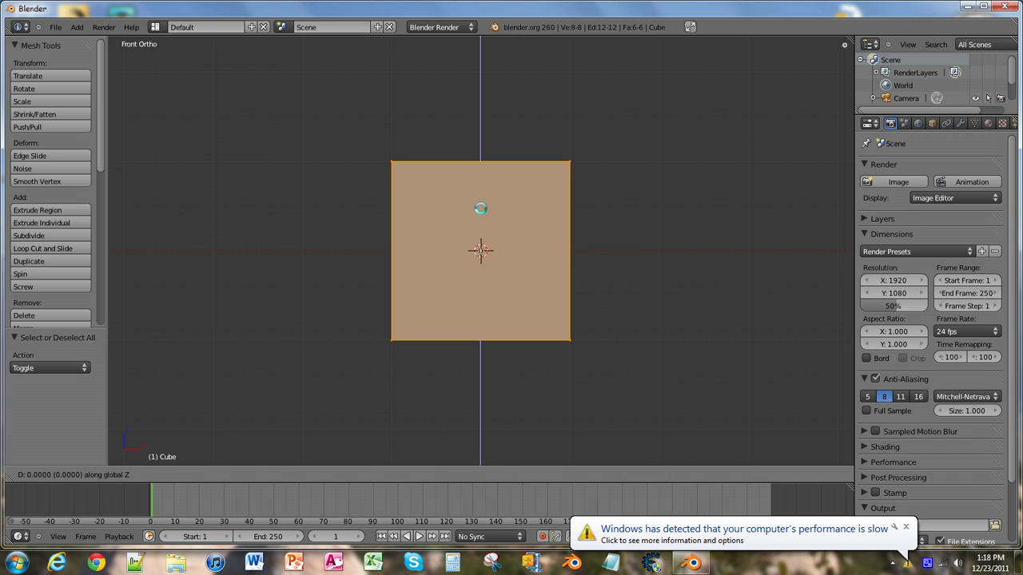
pyautogui.moveTo(480, 208); pyautogui.dragTo(485, 120)
# Confirm the 1.000-unit Z move and orbit to an angled User Ortho view.
pyautogui.moveTo(506, 216); pyautogui.dragTo(394, 277, button='middle')
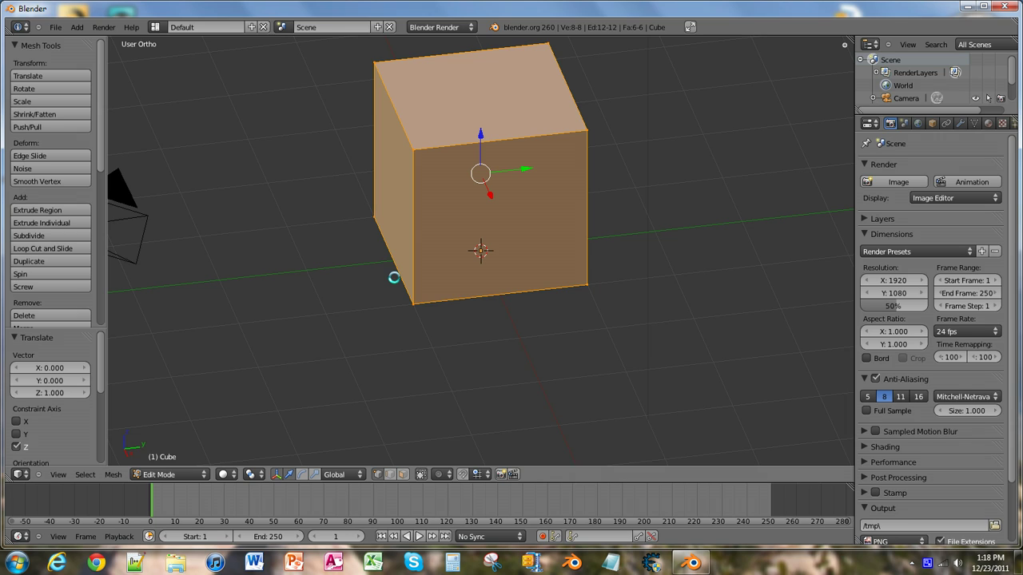